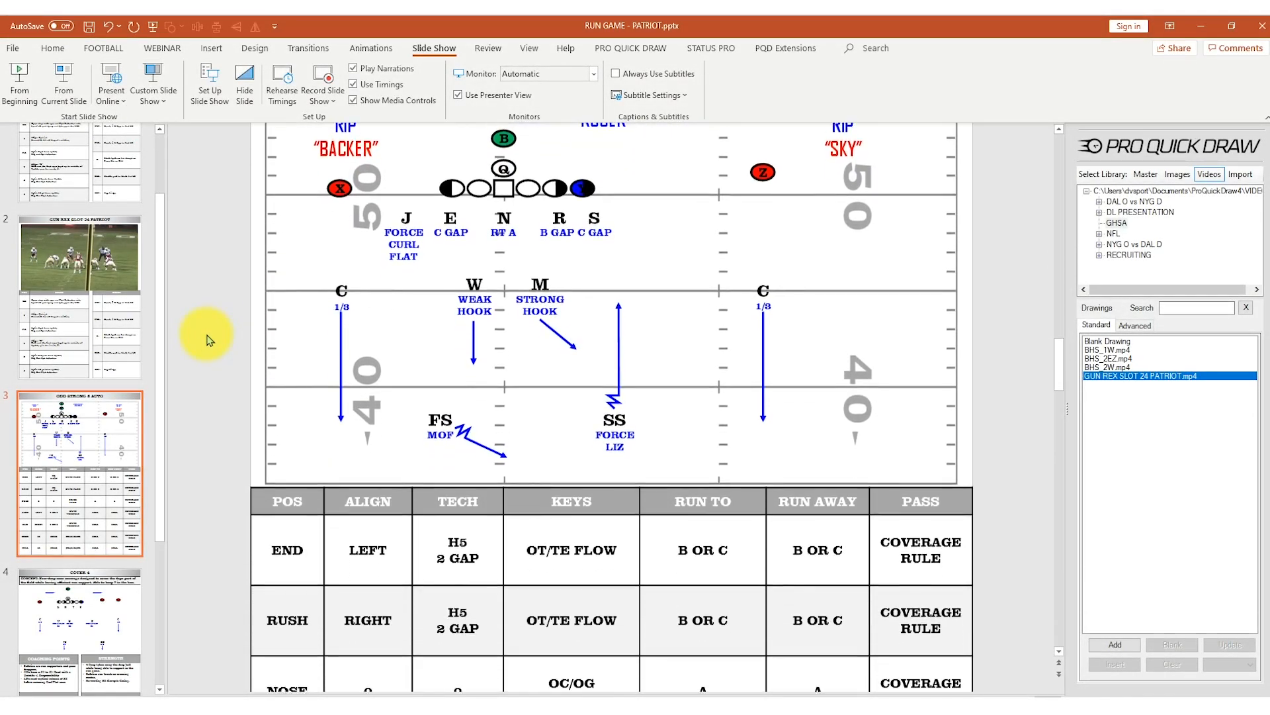
scroll(207, 338, "down", 2)
scroll(206, 337, "down", 2)
scroll(1026, 482, "down", 10)
scroll(1025, 485, "down", 3)
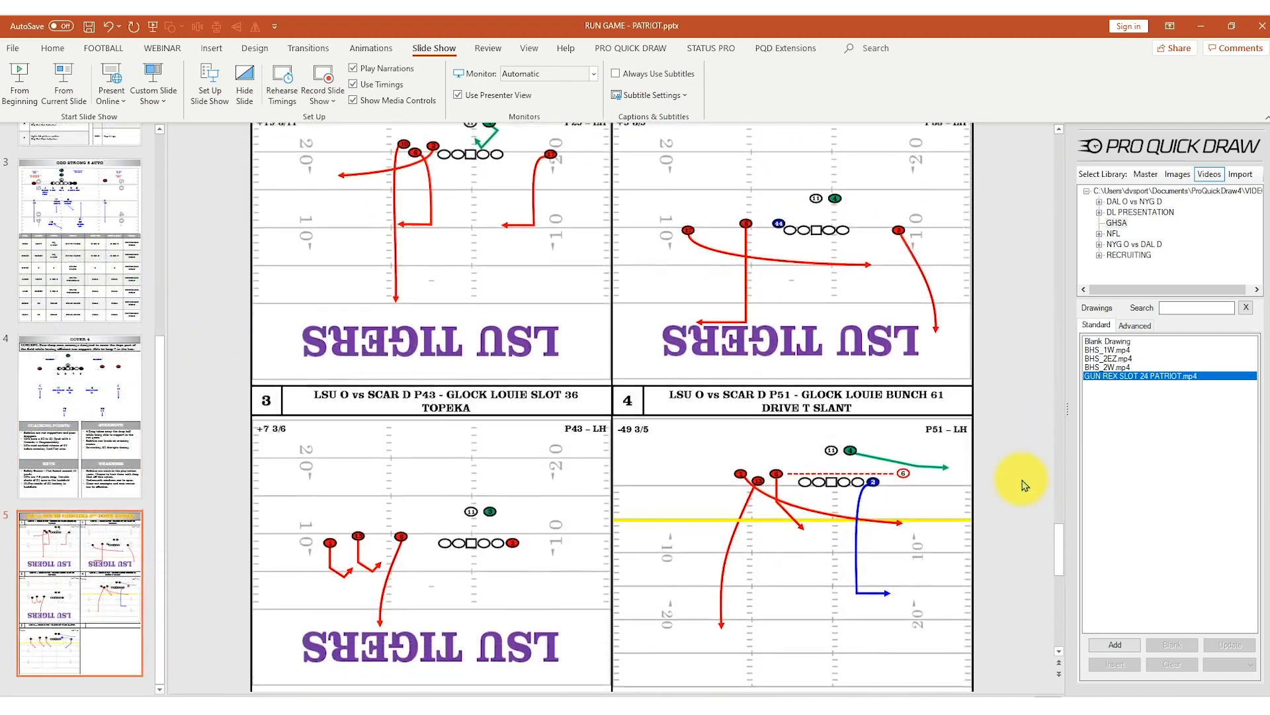
scroll(1023, 482, "down", 2)
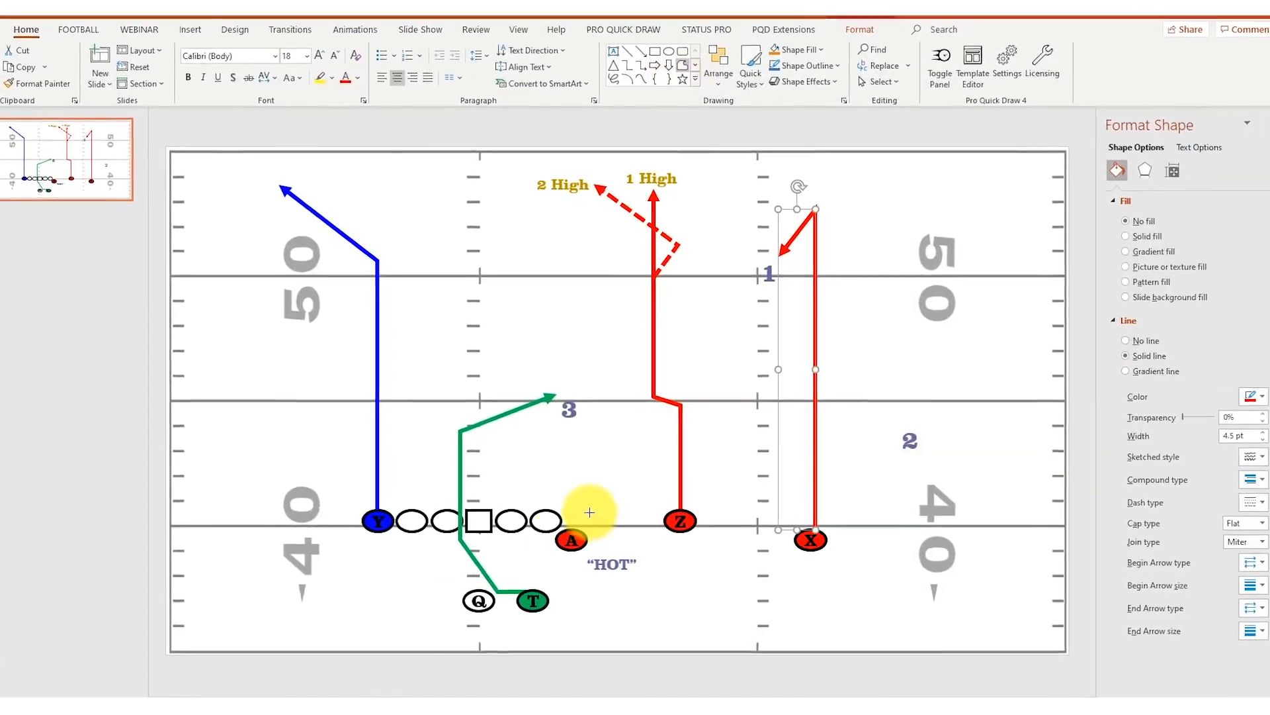
Step: Draw a red route line from the A player out toward the right side of the field
left_click_drag(564, 526, 881, 440)
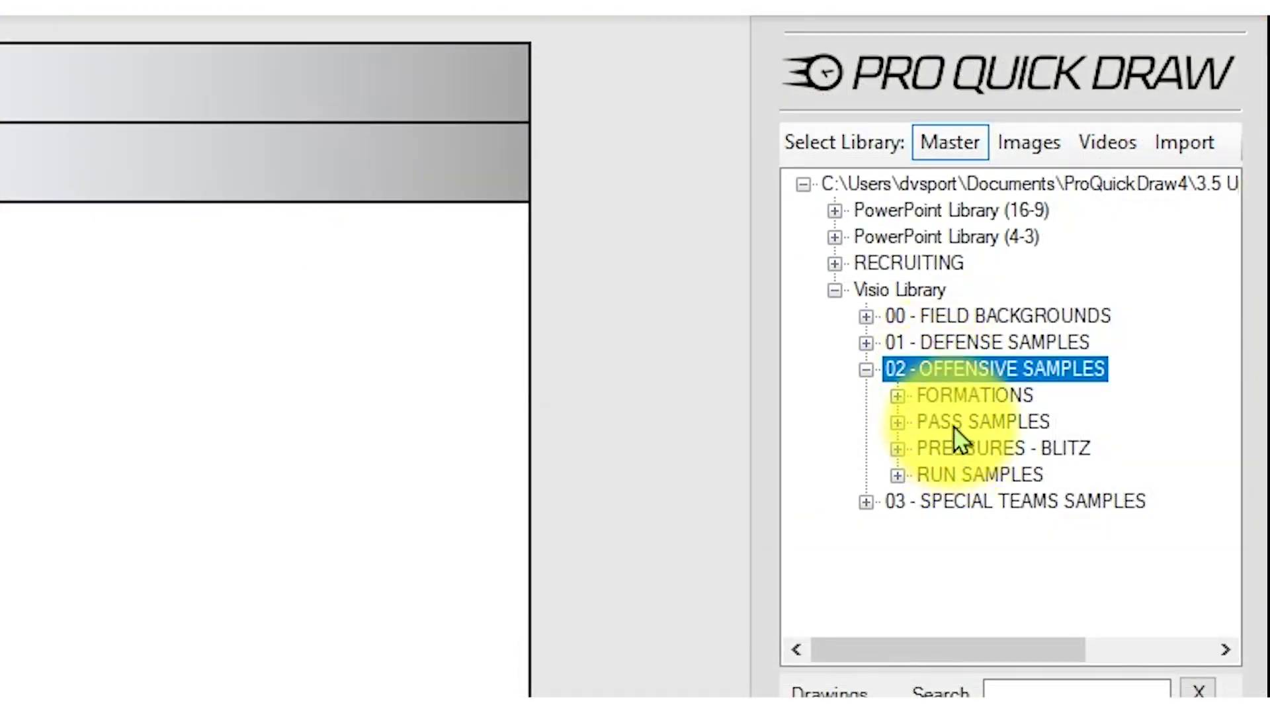
Step: Expand the pass samples and load the 10 - DOUBLES - VERTS.vsdx drawing from the Visio library
left_click(953, 426)
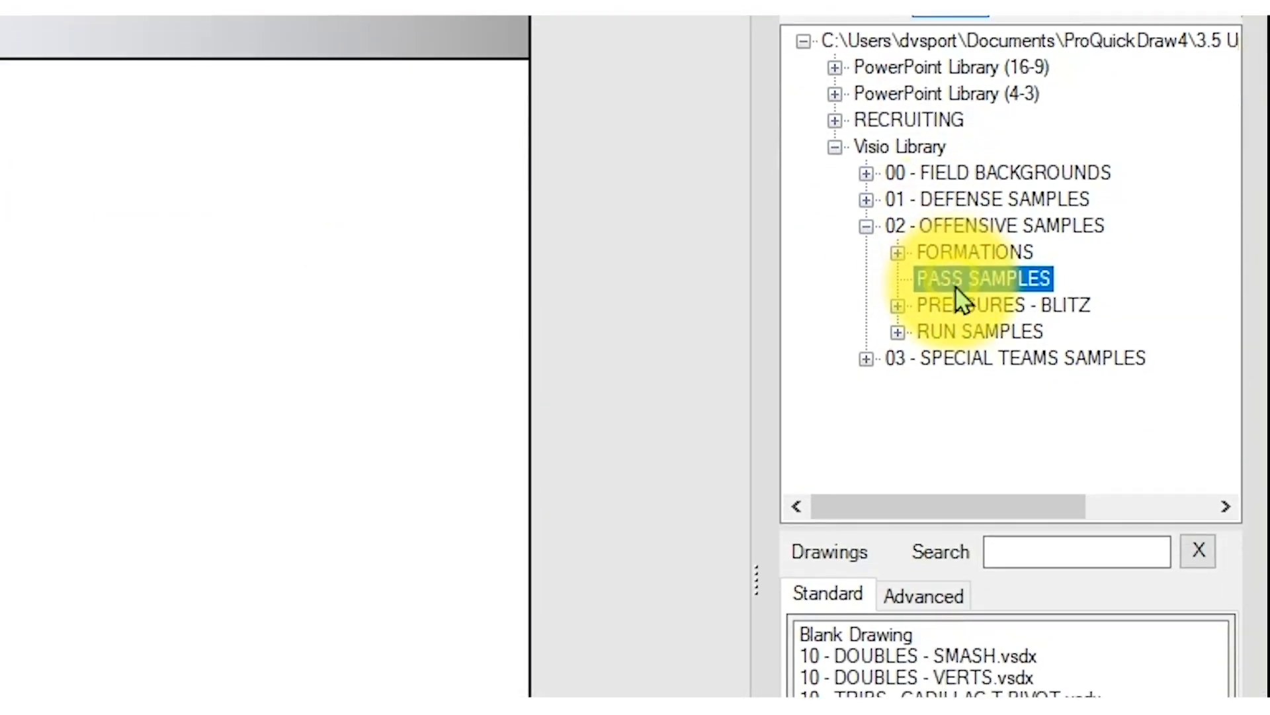
double_click(960, 355)
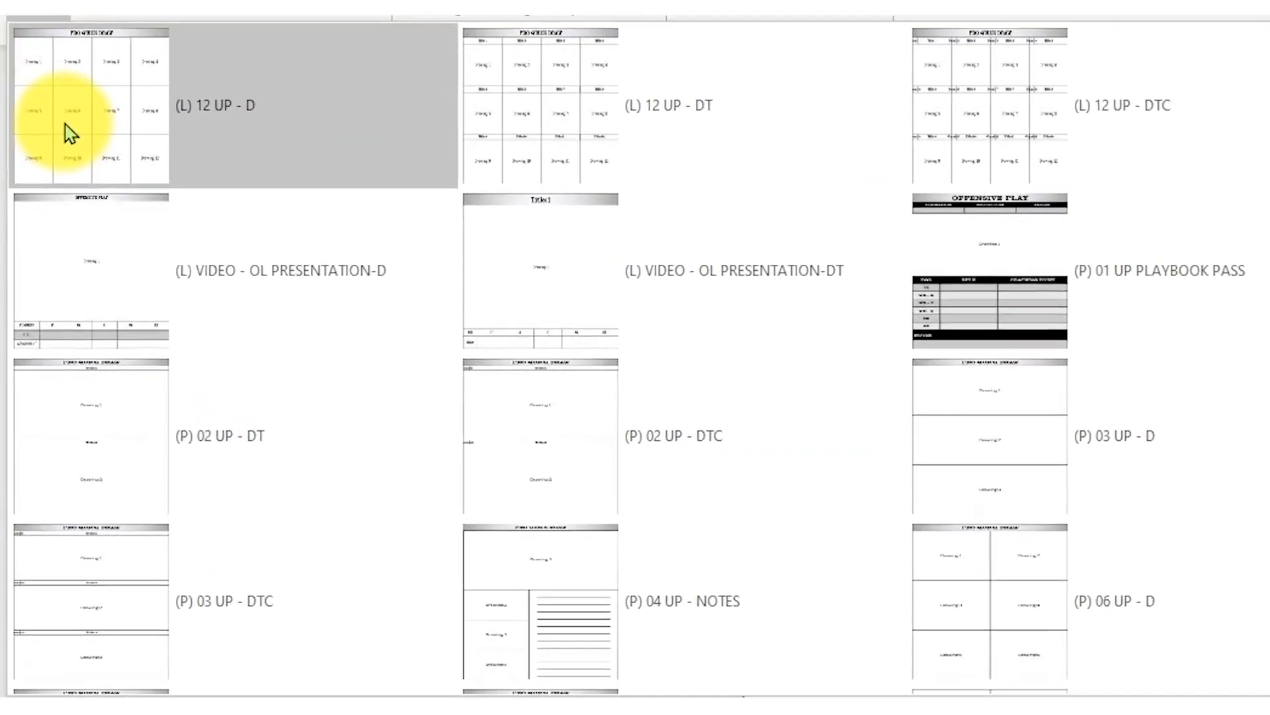
scroll(68, 133, "down", 3)
scroll(67, 132, "down", 2)
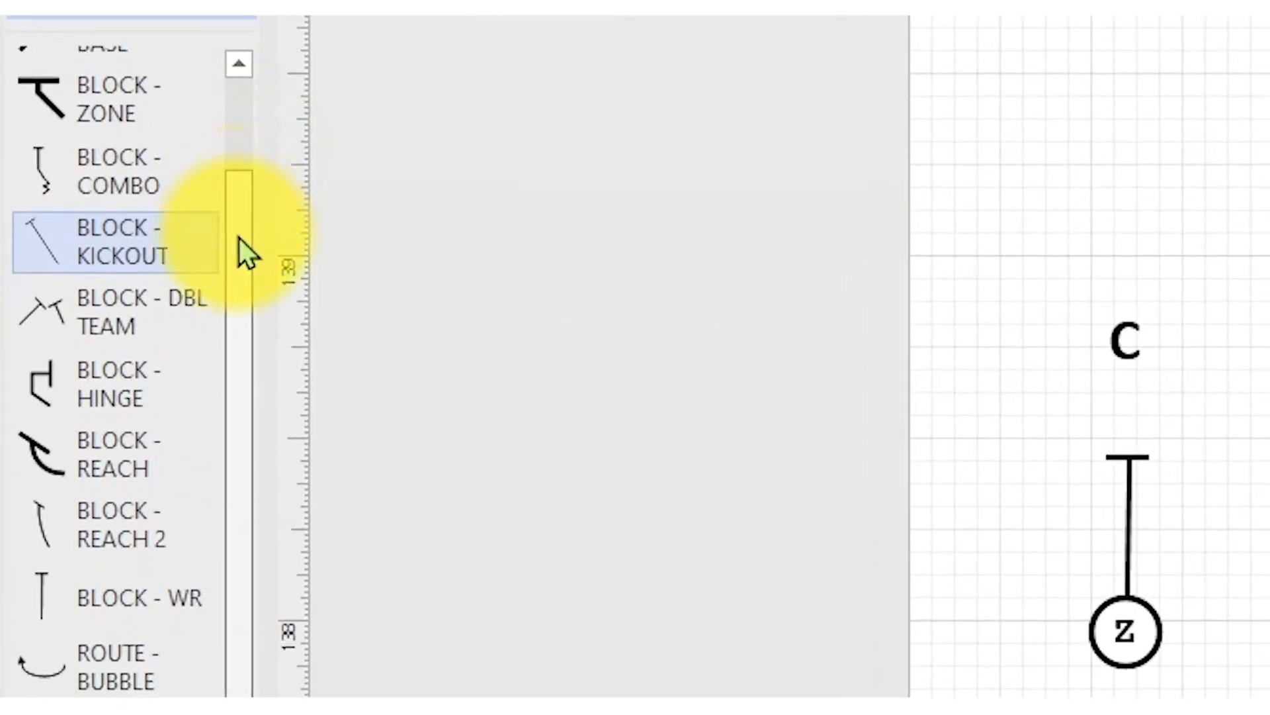
left_click_drag(239, 237, 227, 339)
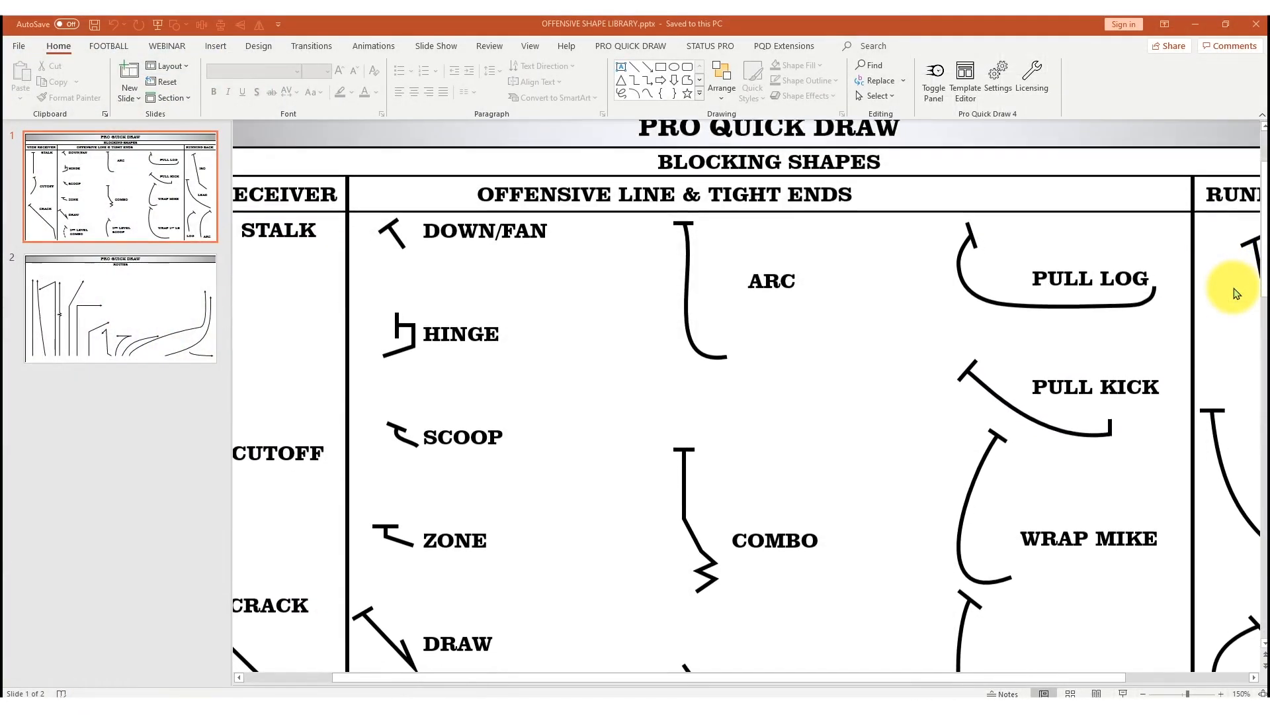
scroll(1236, 293, "down", 1)
scroll(1237, 292, "down", 1)
scroll(1236, 293, "down", 1)
scroll(1236, 293, "down", 1)
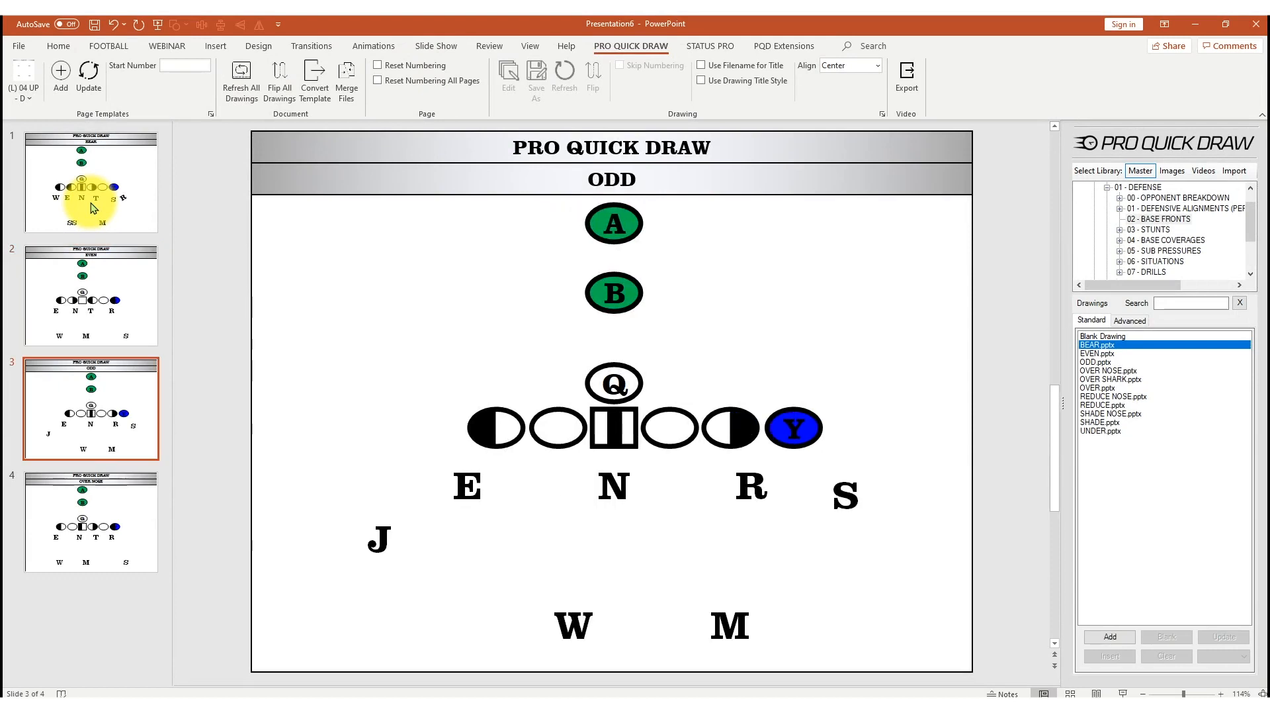
Step: Add a new slide using the (L) 04 UP - DT four-up page template from the gallery
left_click(23, 85)
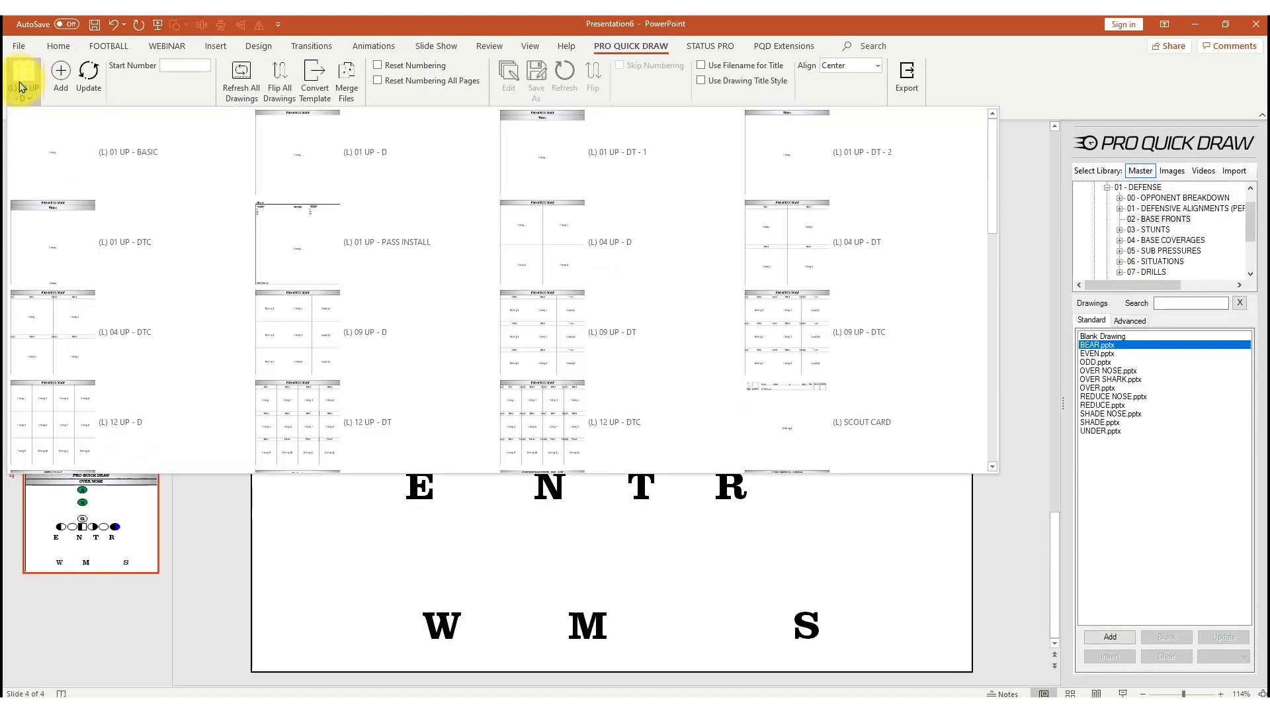
left_click(780, 258)
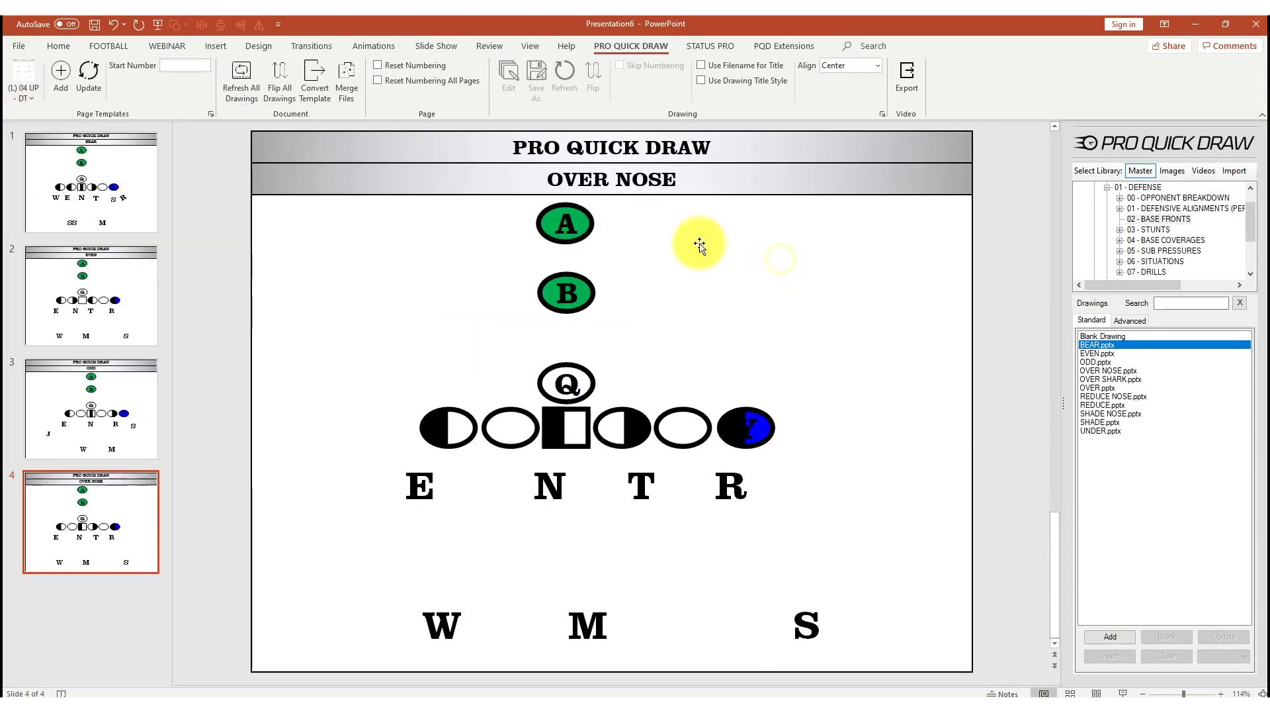
left_click(67, 84)
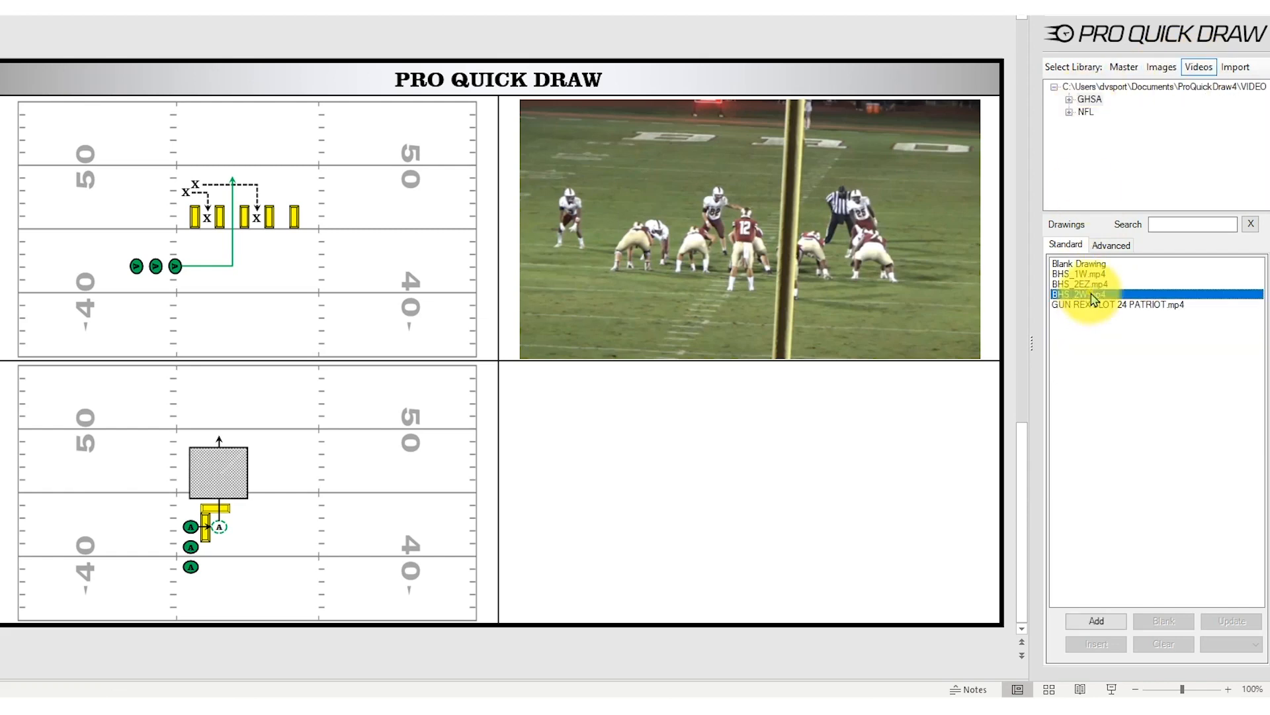
Step: Drop a BHS game video clip into the empty lower-right cell of the slide
left_click_drag(1093, 299, 758, 610)
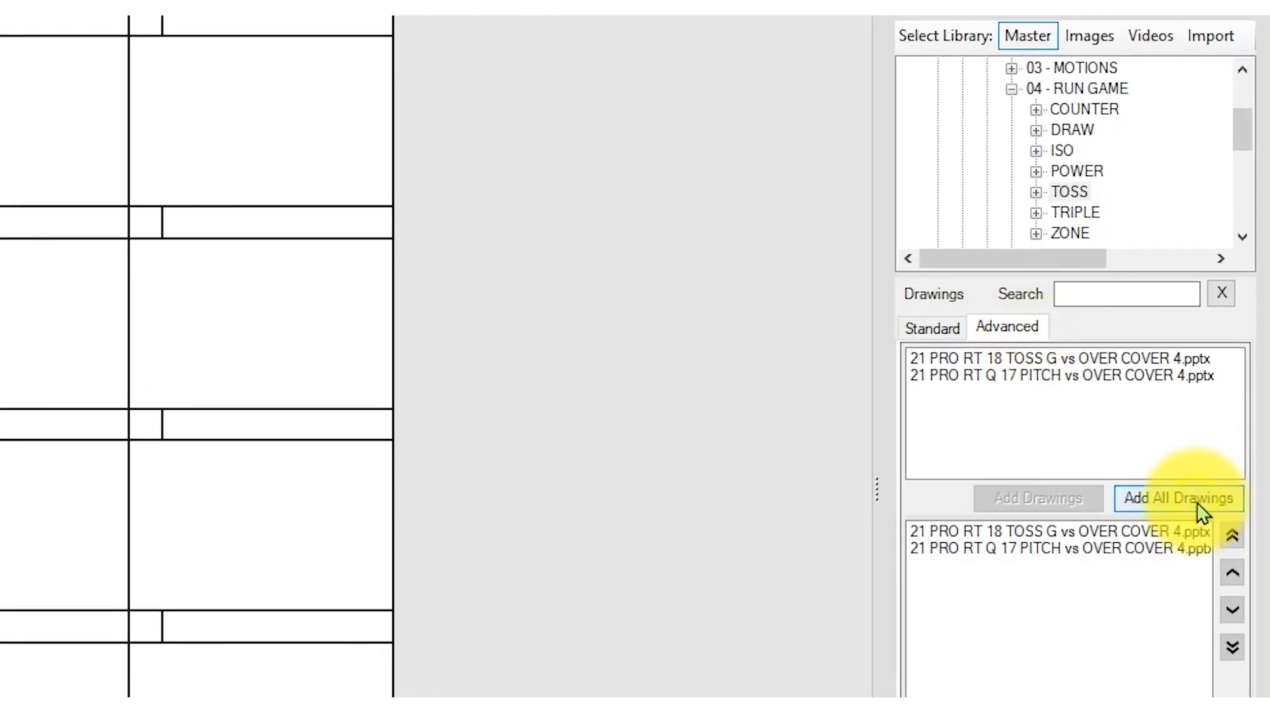
Step: List the RUN GAME > ZONE plays, add them all and send them to the Red Zone Script playbook
left_click(1076, 214)
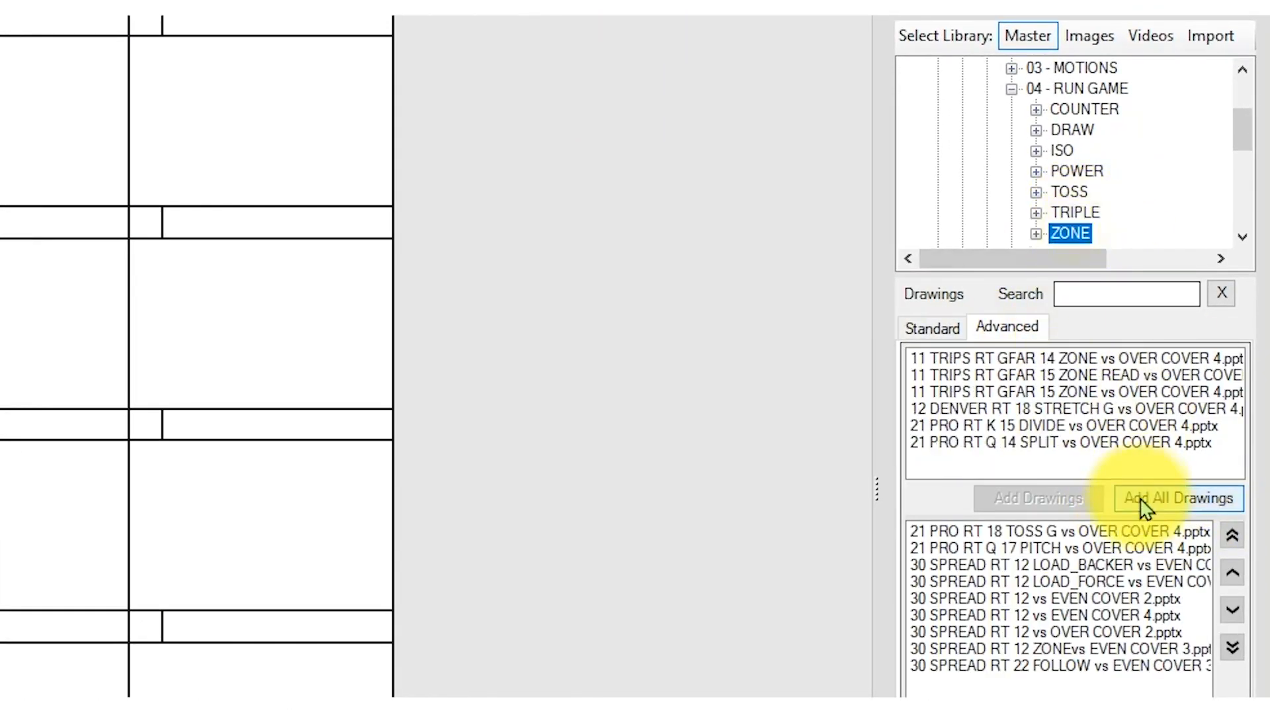
left_click(1142, 503)
left_click(973, 647)
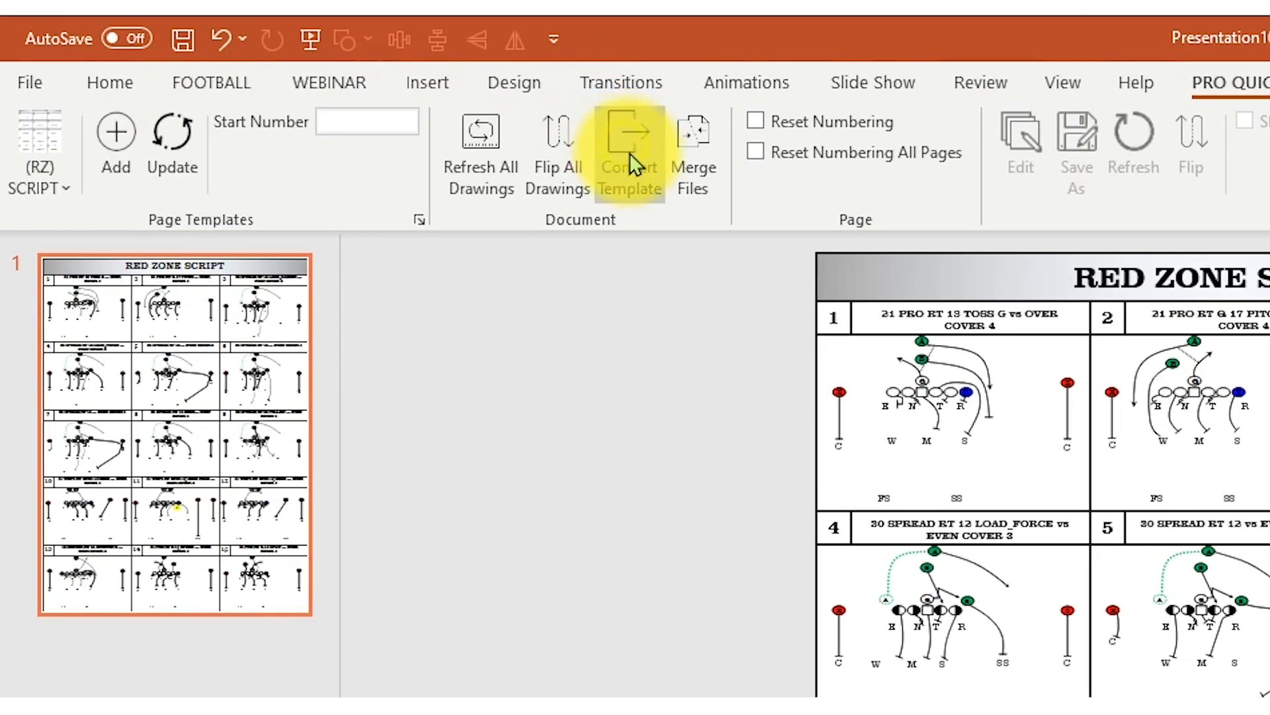
Step: Convert the document to the (RZ) PRESENTATION template with Flip Drawings, saved as 'RED ZONE'
left_click(631, 154)
left_click(968, 330)
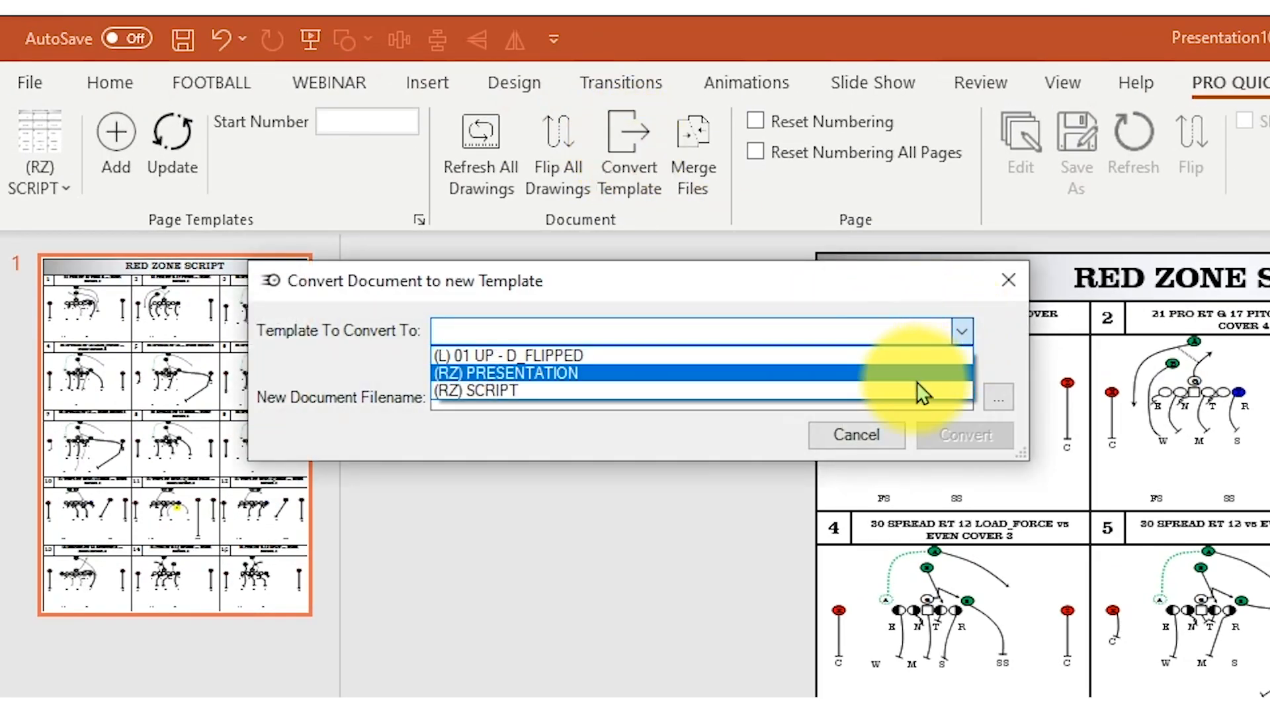
left_click(874, 374)
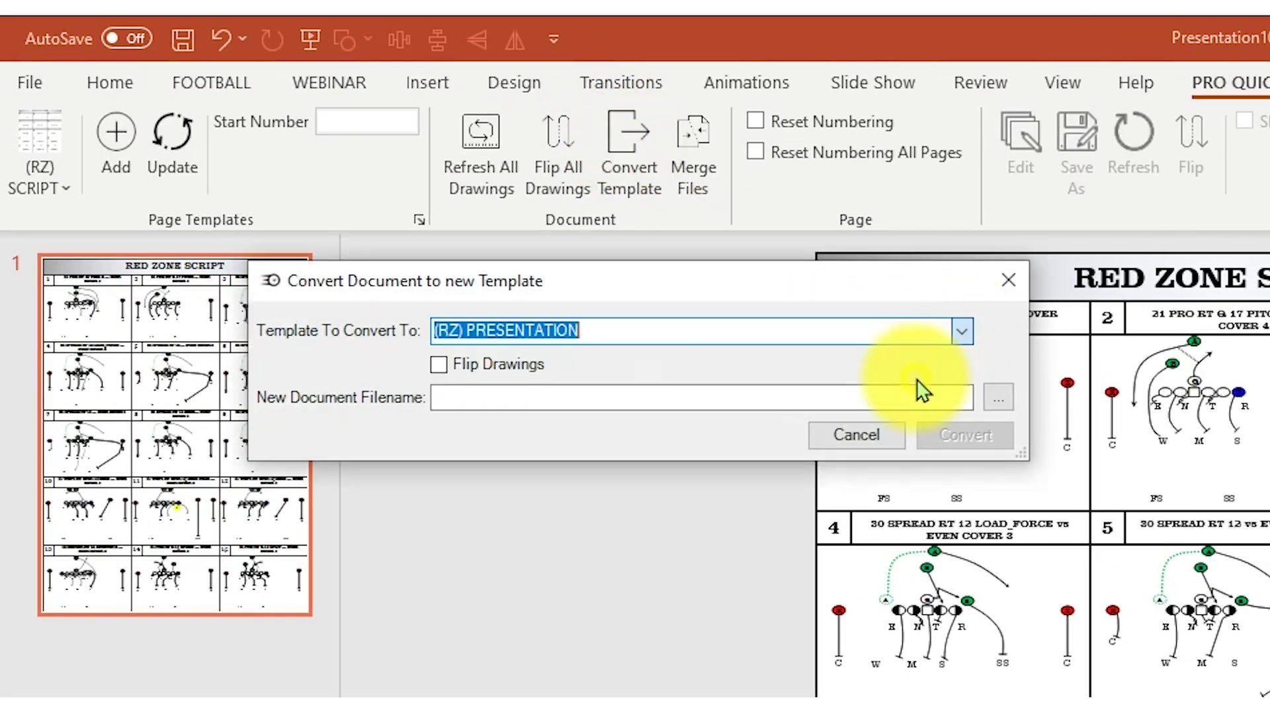
left_click(997, 408)
type("RED ZONE")
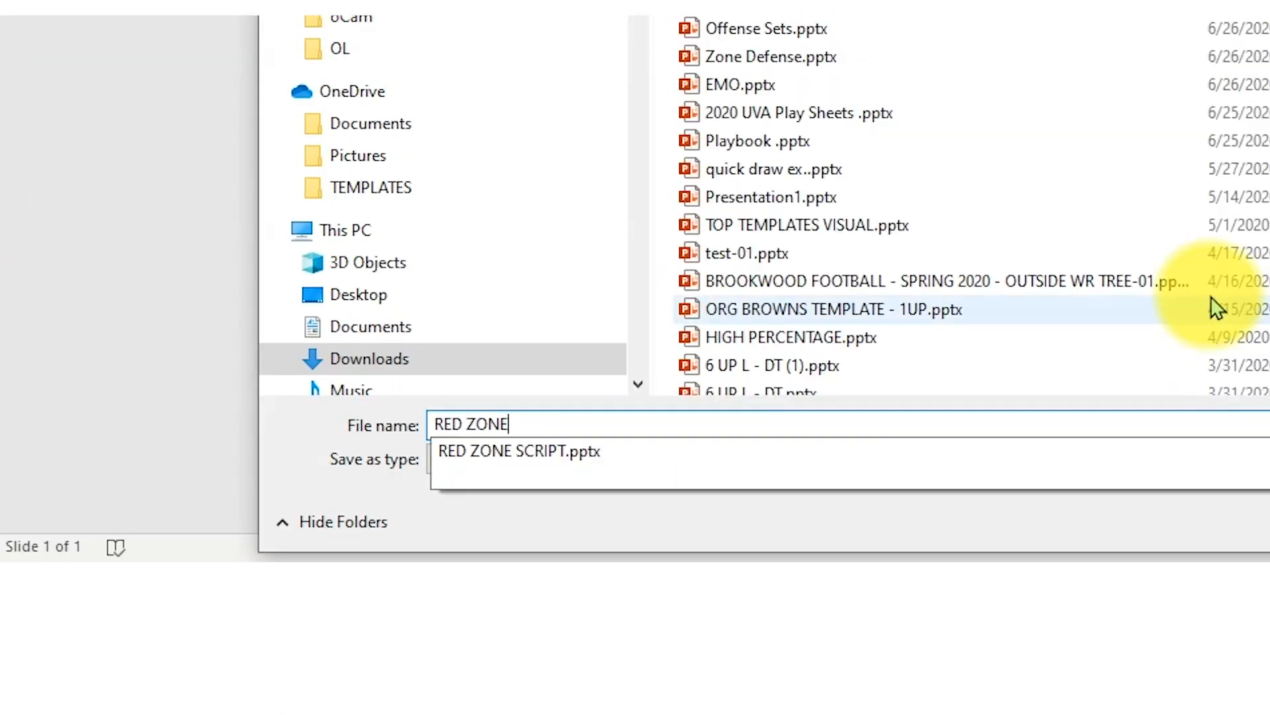
type(" PERIOD")
key("Return")
Step: Run the conversion of the Red Zone Script to the presentation template
left_click(855, 276)
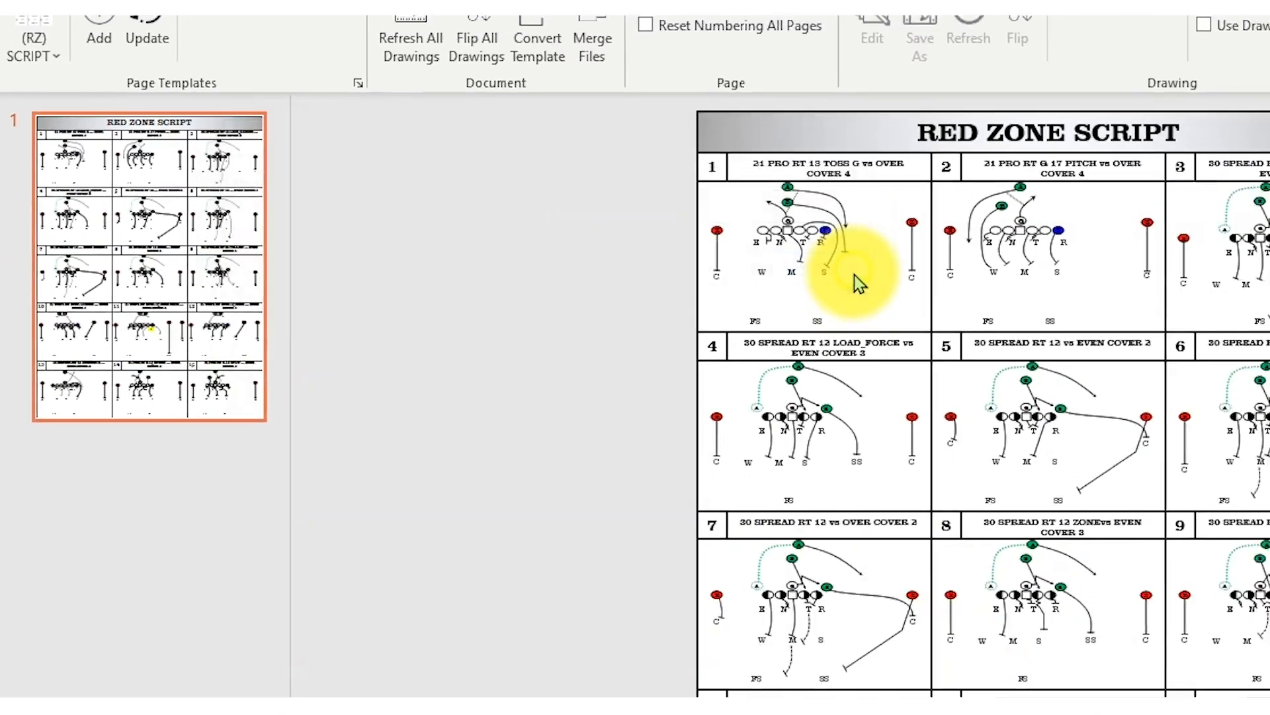